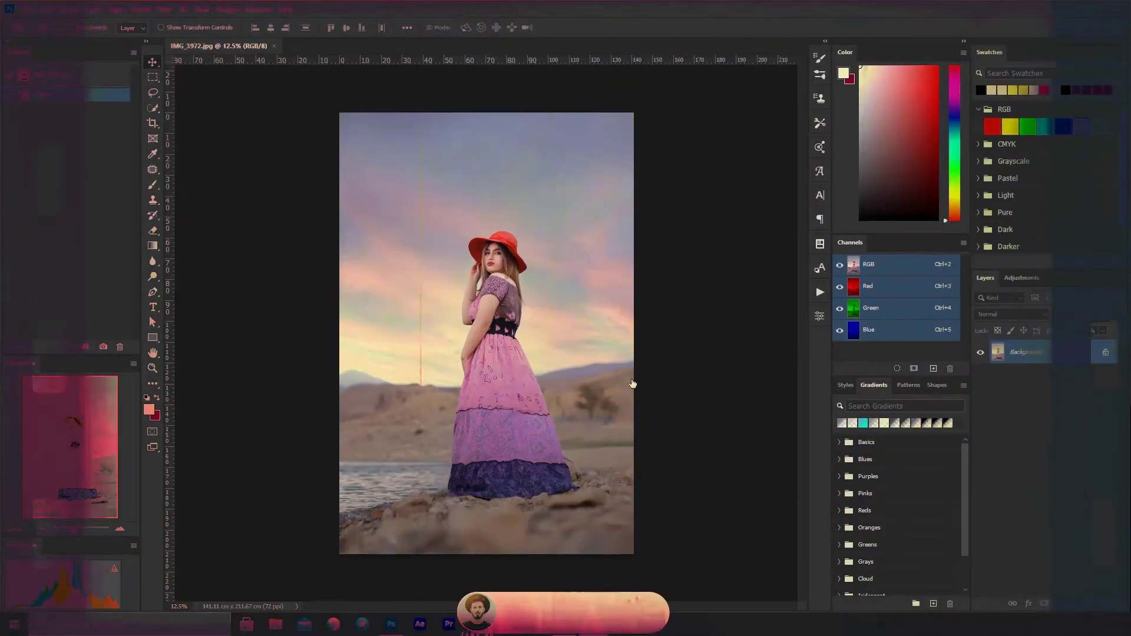
- Open IMG_3972.jpg in the Camera Raw Filter from the Filter menu
{"action": "left_click", "coordinate": [164, 9]}
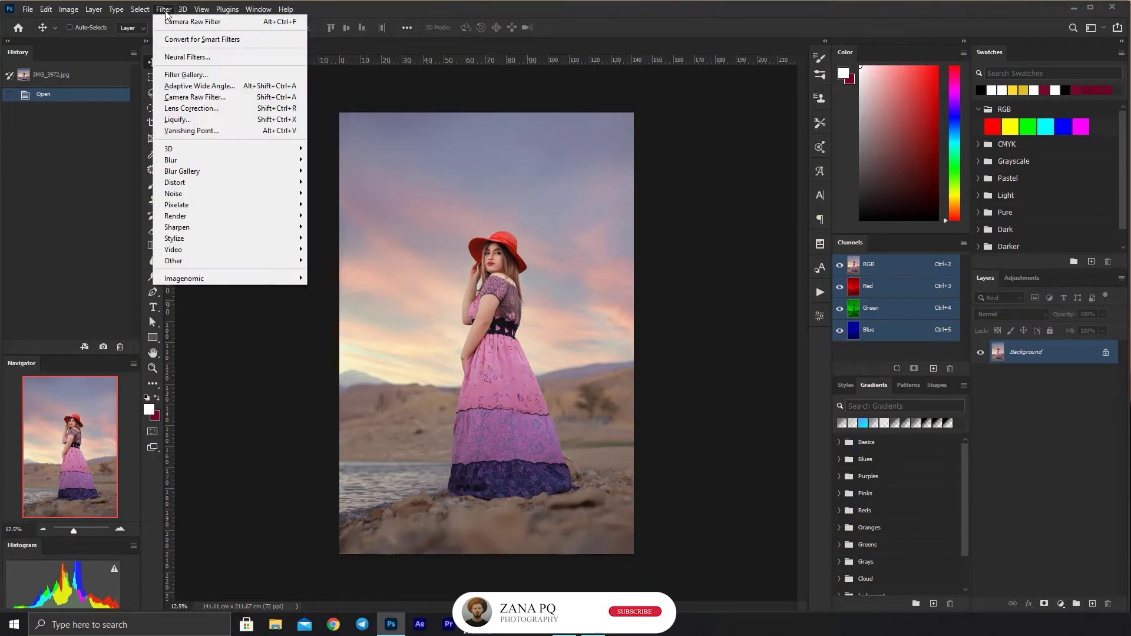
{"action": "left_click", "coordinate": [198, 96]}
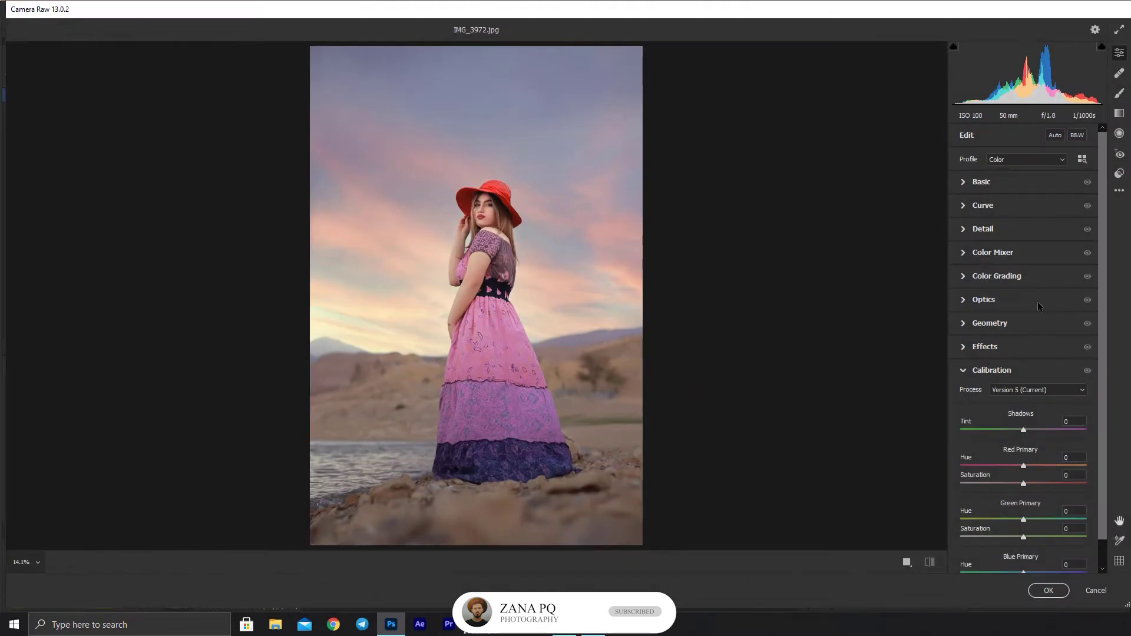
- Set Basic tones to Contrast +4, Highlights +17, Shadows -25, Whites +4, Blacks -12
{"action": "left_click", "coordinate": [963, 183]}
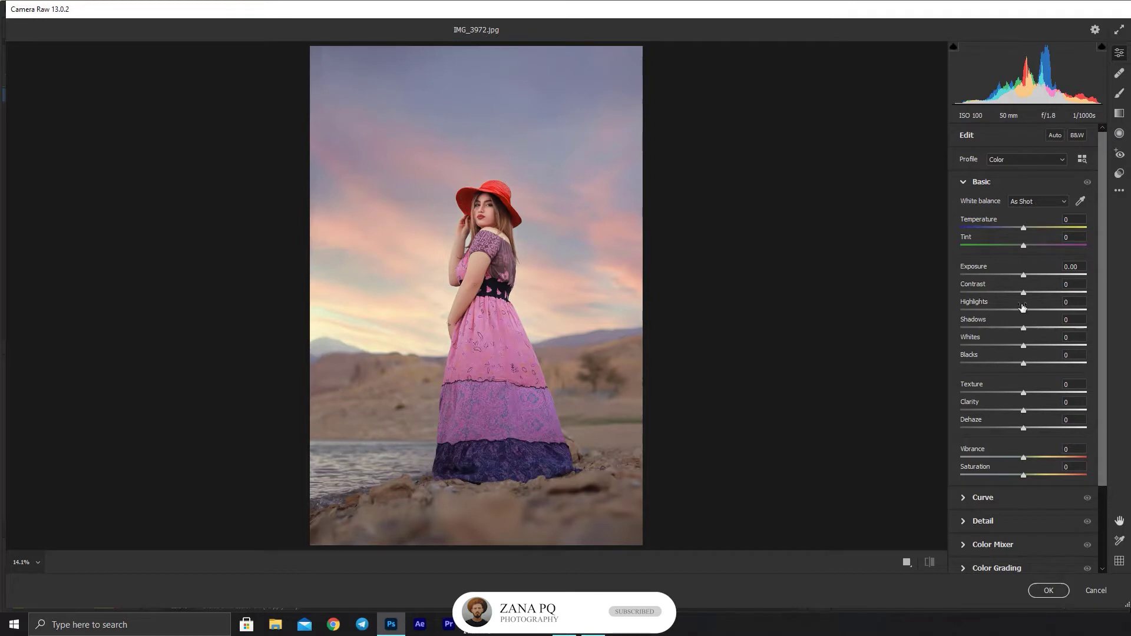
{"action": "left_click_drag", "start_coordinate": [1023, 293], "coordinate": [1026, 290]}
{"action": "left_click_drag", "start_coordinate": [1023, 310], "coordinate": [1033, 307]}
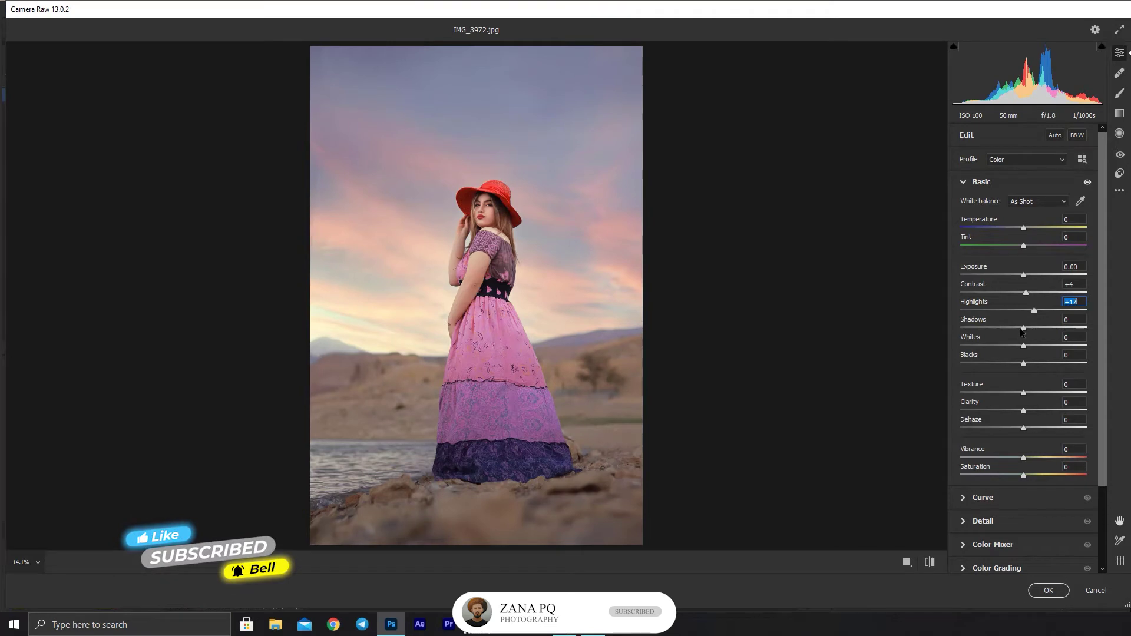
{"action": "mouse_move", "coordinate": [1024, 328]}
{"action": "left_mouse_down"}
{"action": "mouse_move", "coordinate": [995, 324]}
{"action": "mouse_move", "coordinate": [1006, 328]}
{"action": "left_mouse_up"}
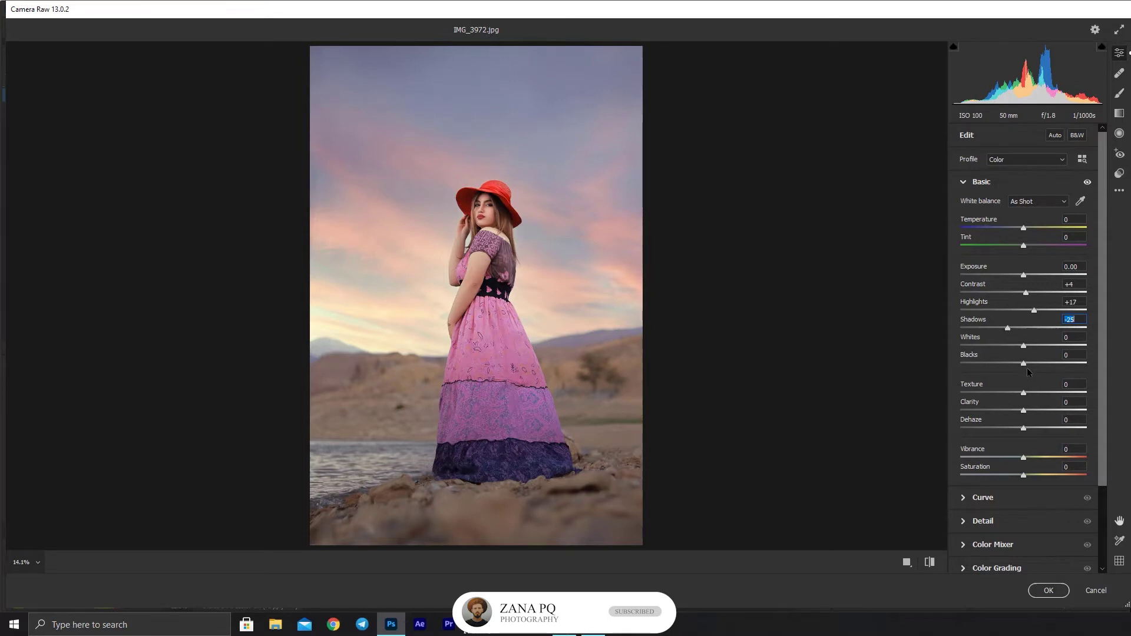
{"action": "mouse_move", "coordinate": [1024, 345]}
{"action": "left_mouse_down"}
{"action": "mouse_move", "coordinate": [1009, 346]}
{"action": "mouse_move", "coordinate": [1026, 343]}
{"action": "left_mouse_up"}
{"action": "left_click_drag", "start_coordinate": [1023, 363], "coordinate": [1017, 367]}
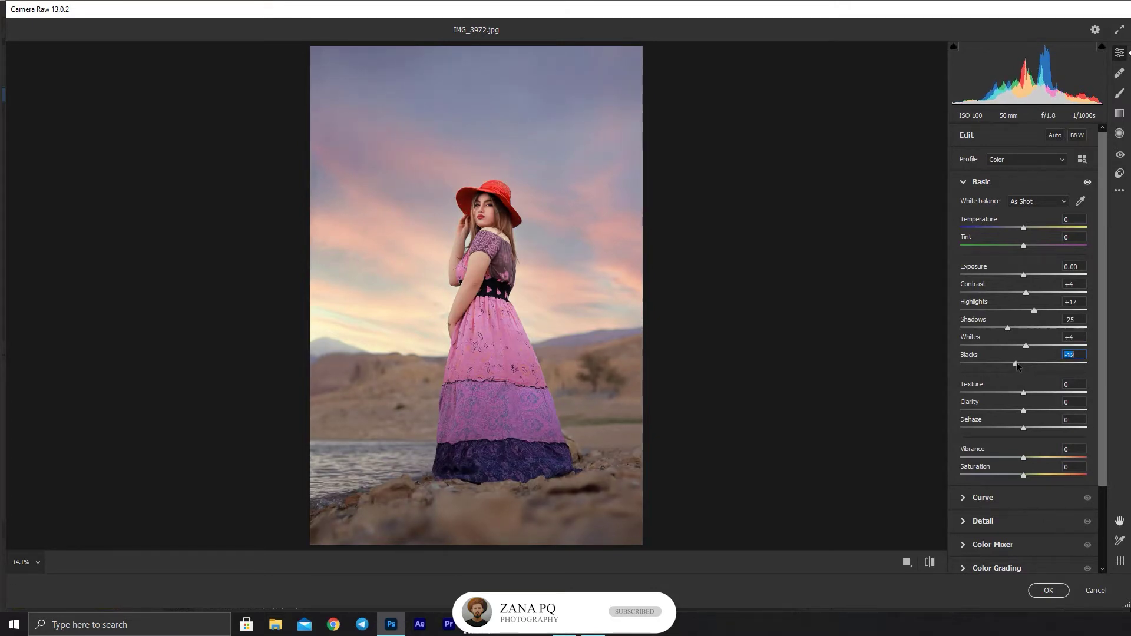
- Compare the basic tone edits against the original with the before/after toggle
{"action": "left_click", "coordinate": [929, 562]}
{"action": "left_click", "coordinate": [930, 562]}
{"action": "scroll", "coordinate": [984, 489], "scroll_direction": "down", "scroll_amount": 2}
- Switch the tone curve to Point Curve and lift the black point to fade the shadows
{"action": "left_click", "coordinate": [963, 442]}
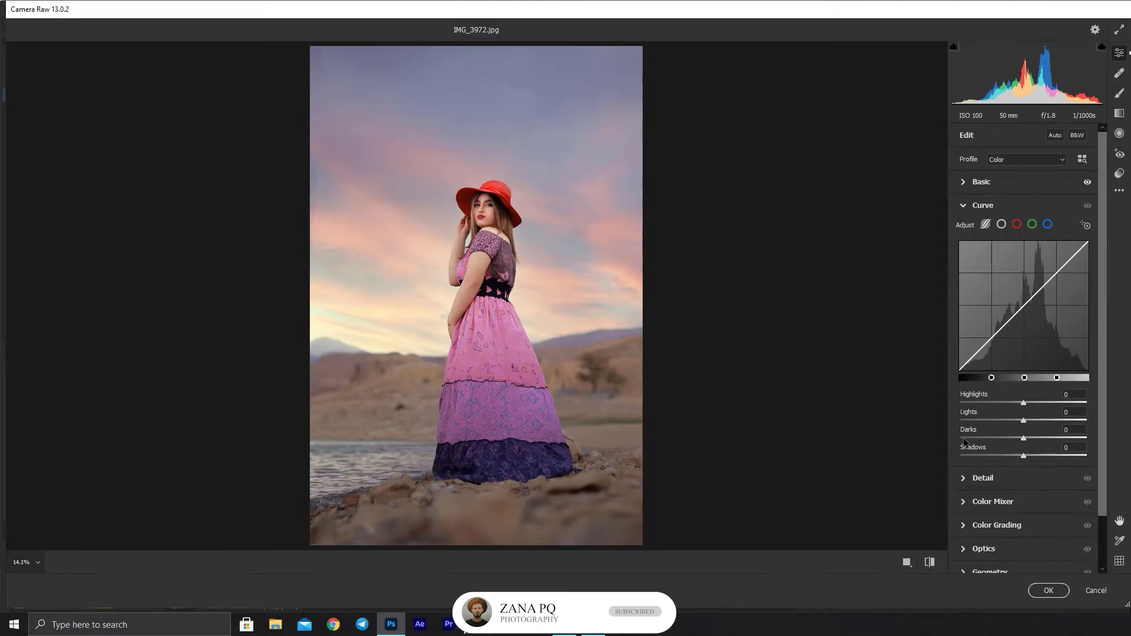
{"action": "left_click", "coordinate": [986, 453]}
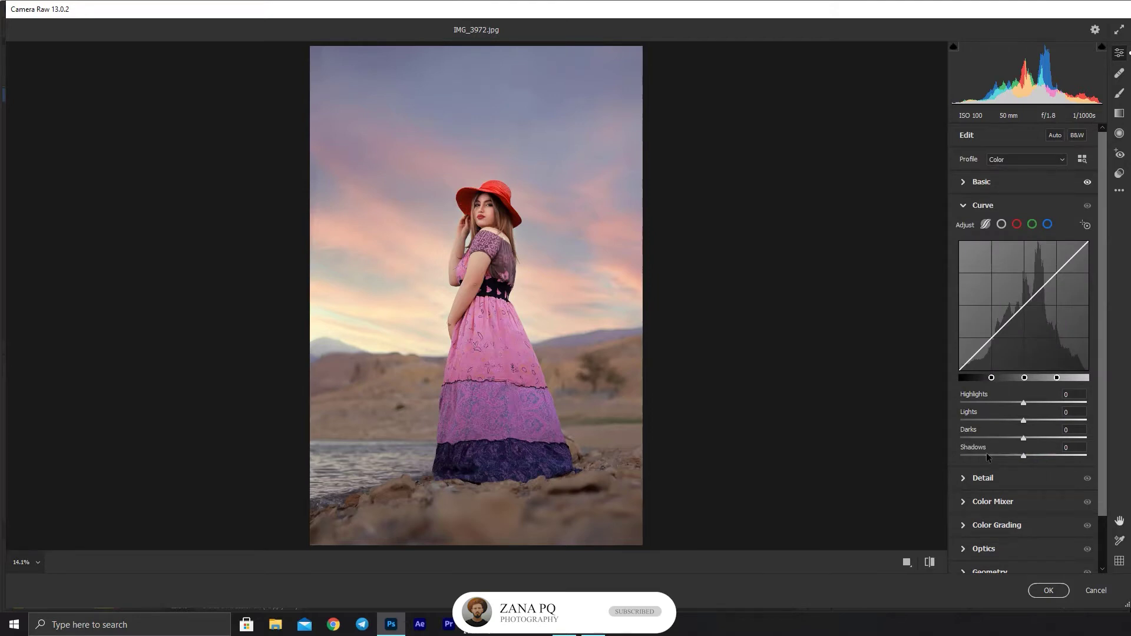
{"action": "left_click", "coordinate": [1001, 225]}
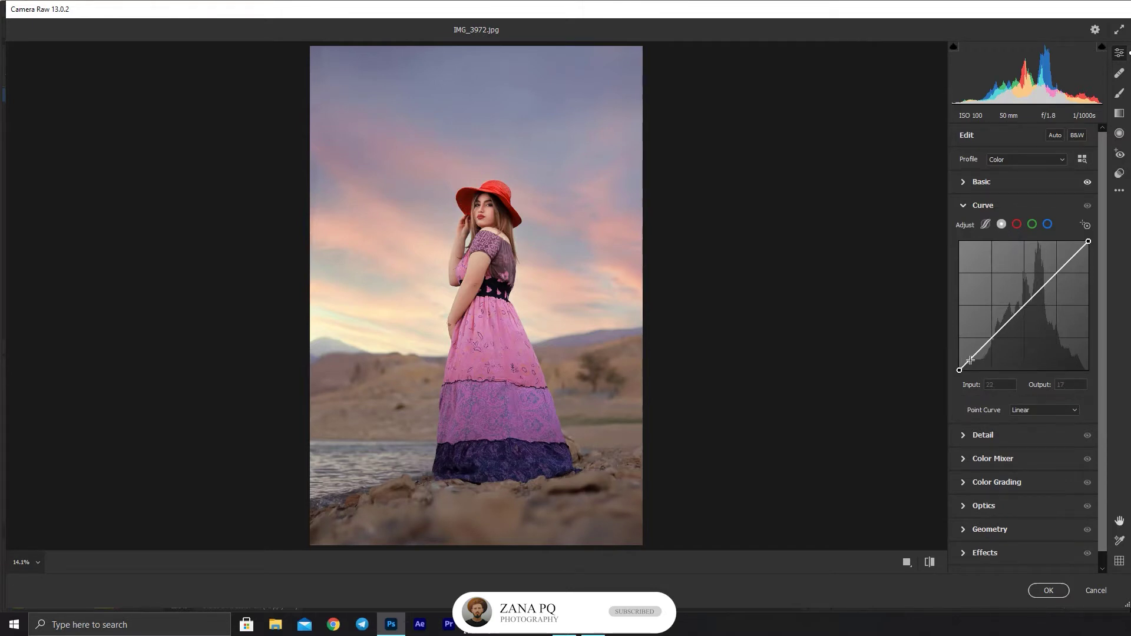
{"action": "left_click_drag", "start_coordinate": [971, 360], "coordinate": [969, 360]}
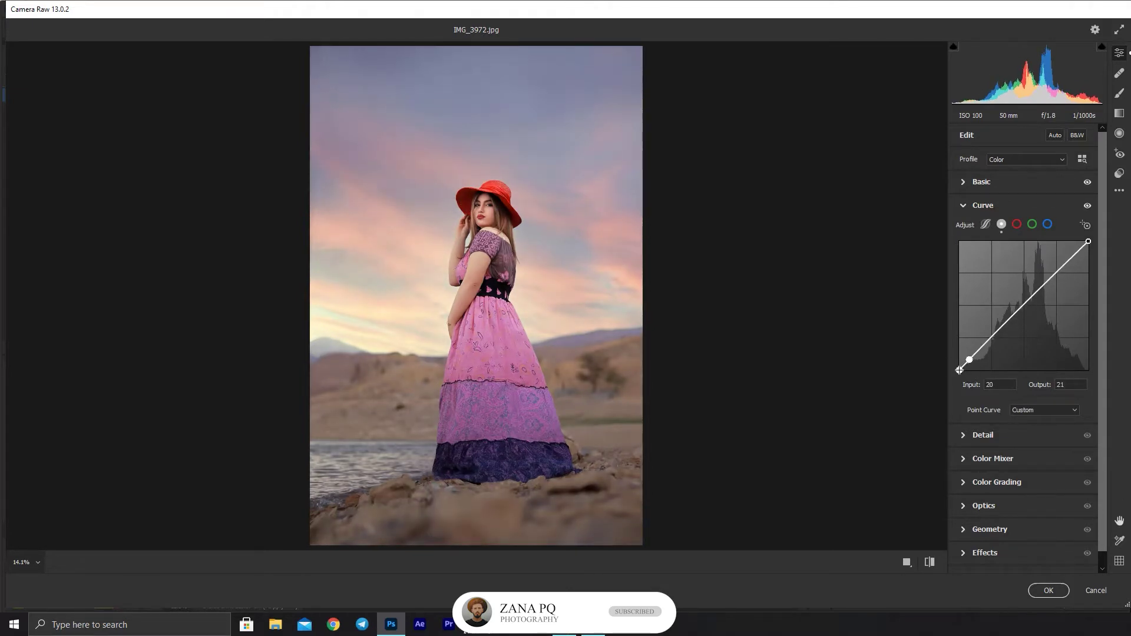
{"action": "left_click_drag", "start_coordinate": [959, 370], "coordinate": [960, 361]}
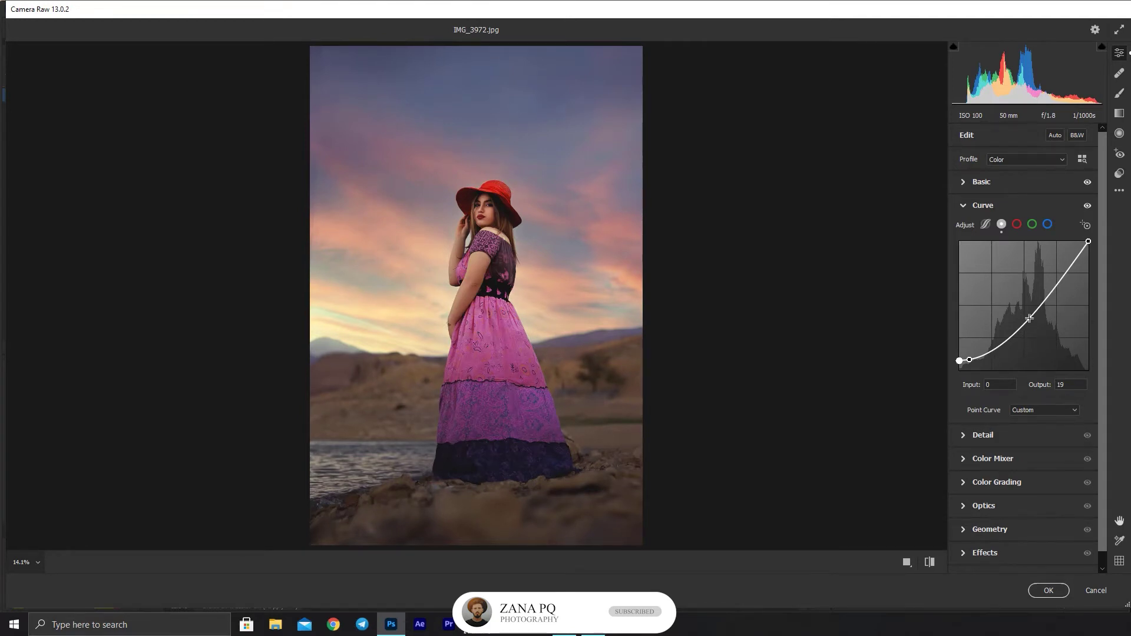
- Add a midtone curve point at Input 117, Output 125 to gently brighten midtones
{"action": "left_click_drag", "start_coordinate": [1029, 318], "coordinate": [1018, 310]}
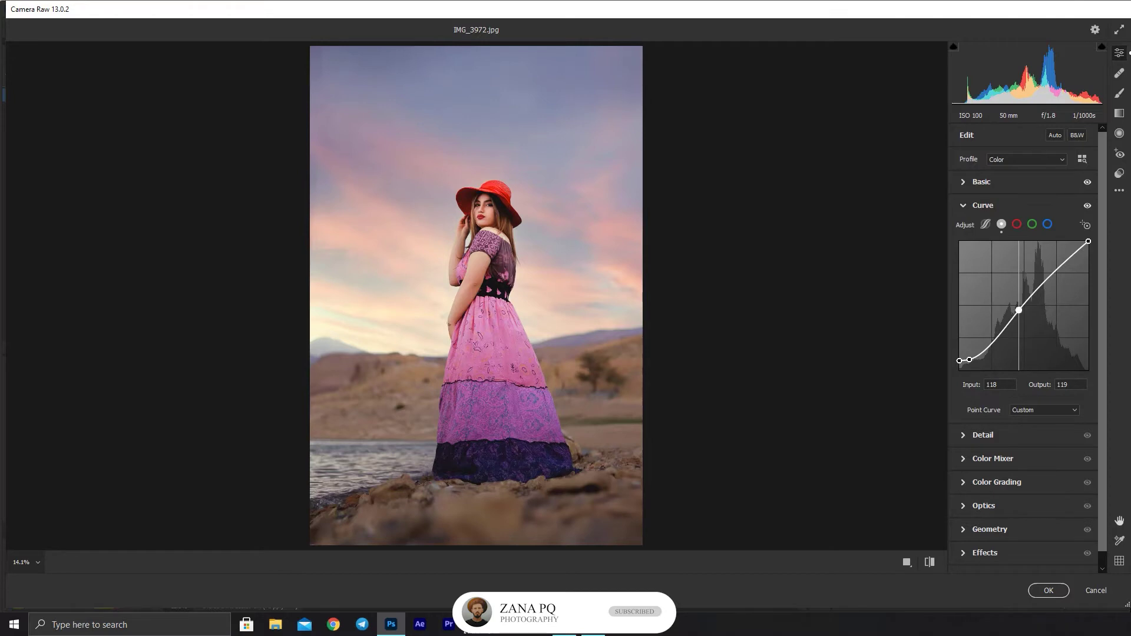
{"action": "left_click", "coordinate": [930, 563]}
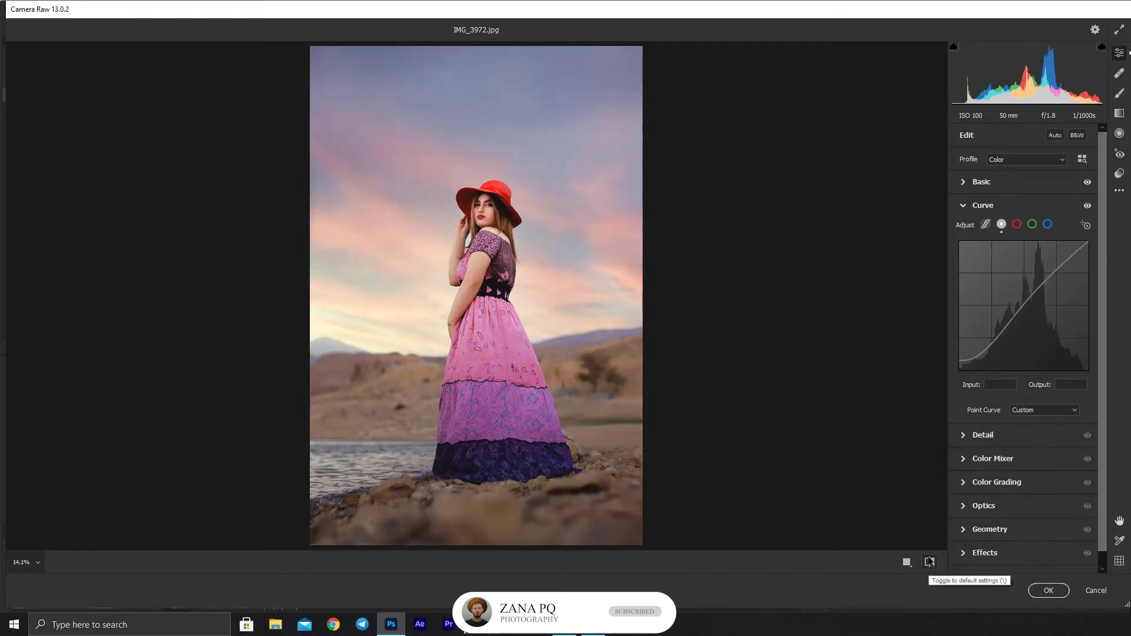
{"action": "left_click", "coordinate": [930, 562]}
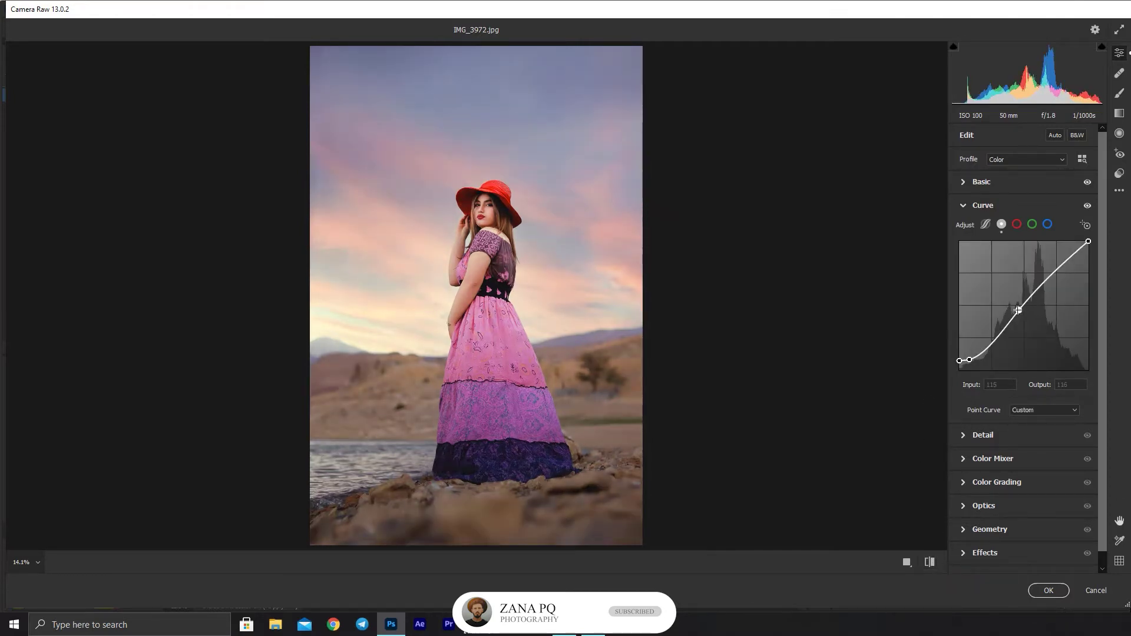
{"action": "left_click_drag", "start_coordinate": [1018, 310], "coordinate": [1018, 307]}
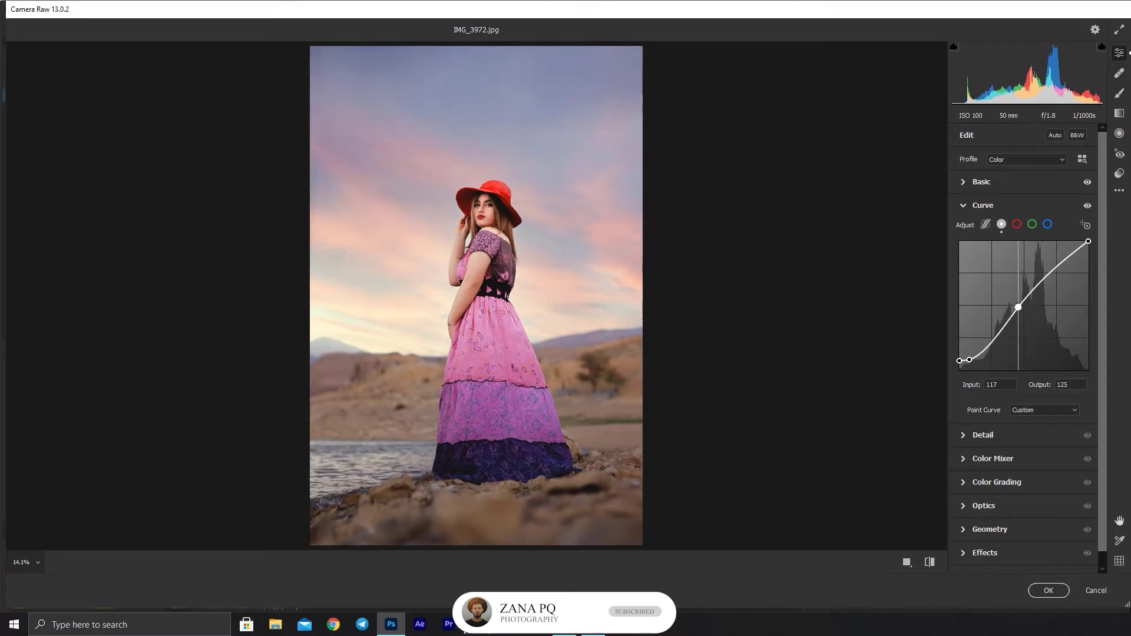
- Shift HSL hues to Oranges -18, Yellows -26, Greens +50 and Blues -17
{"action": "left_click", "coordinate": [964, 459]}
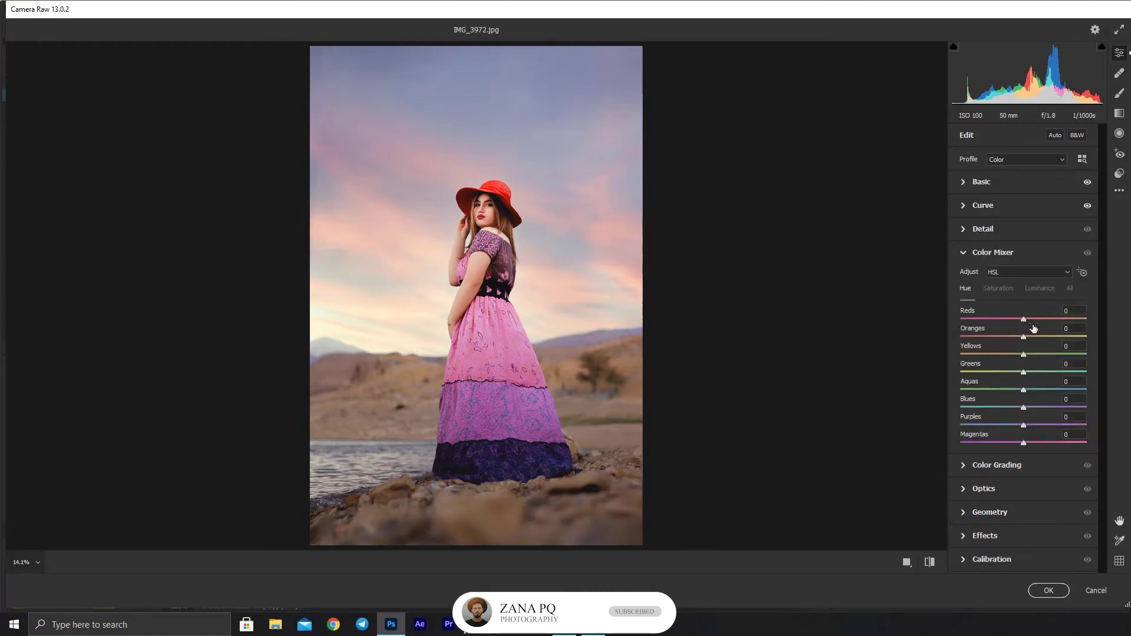
{"action": "left_click", "coordinate": [1023, 338]}
{"action": "left_click_drag", "start_coordinate": [1023, 338], "coordinate": [1014, 337]}
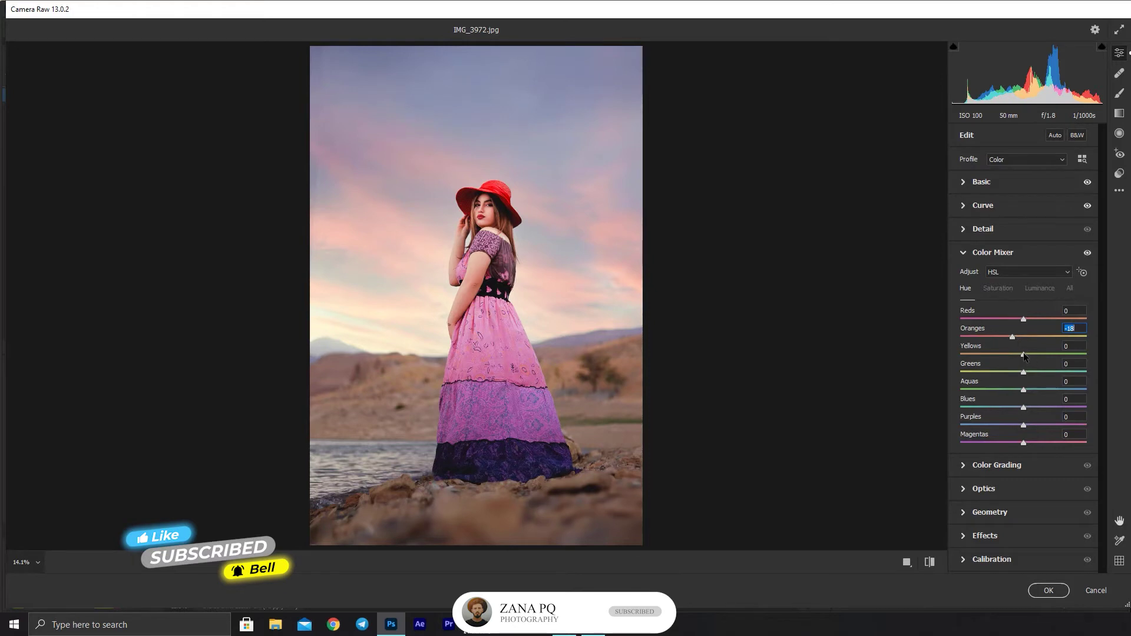
{"action": "left_click_drag", "start_coordinate": [1024, 354], "coordinate": [1007, 353]}
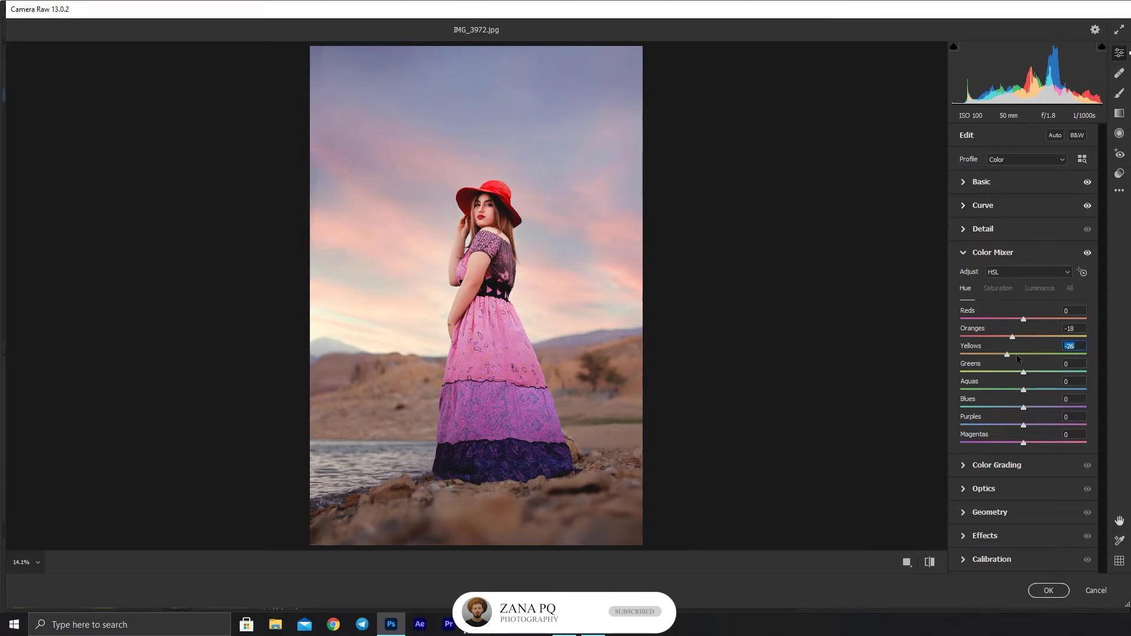
{"action": "mouse_move", "coordinate": [1040, 371]}
{"action": "left_mouse_down"}
{"action": "mouse_move", "coordinate": [1069, 371]}
{"action": "mouse_move", "coordinate": [1058, 372]}
{"action": "left_mouse_up"}
{"action": "mouse_move", "coordinate": [1024, 407]}
{"action": "left_mouse_down"}
{"action": "mouse_move", "coordinate": [1000, 406]}
{"action": "mouse_move", "coordinate": [1013, 401]}
{"action": "left_mouse_up"}
- Reduce Yellows saturation and strongly desaturate Greens in the Color Mixer
{"action": "left_click", "coordinate": [1005, 287]}
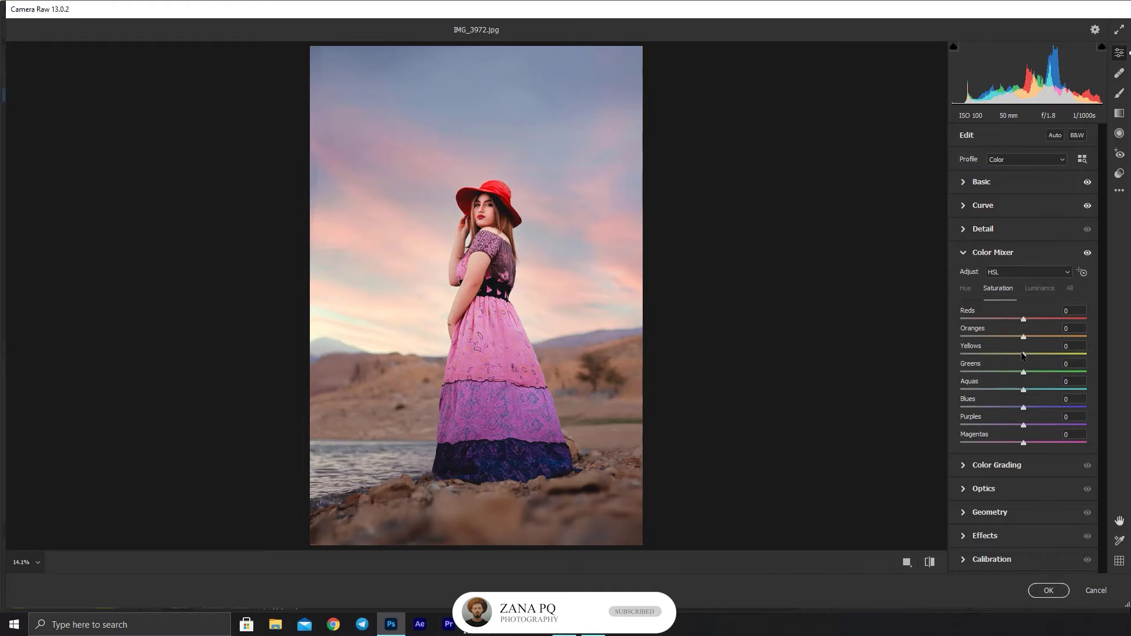
{"action": "left_click_drag", "start_coordinate": [1023, 355], "coordinate": [1011, 352]}
{"action": "left_click_drag", "start_coordinate": [1024, 372], "coordinate": [992, 363]}
- Raise Color Mixer luminance to Oranges +20 and Yellows +44
{"action": "left_click", "coordinate": [1040, 288]}
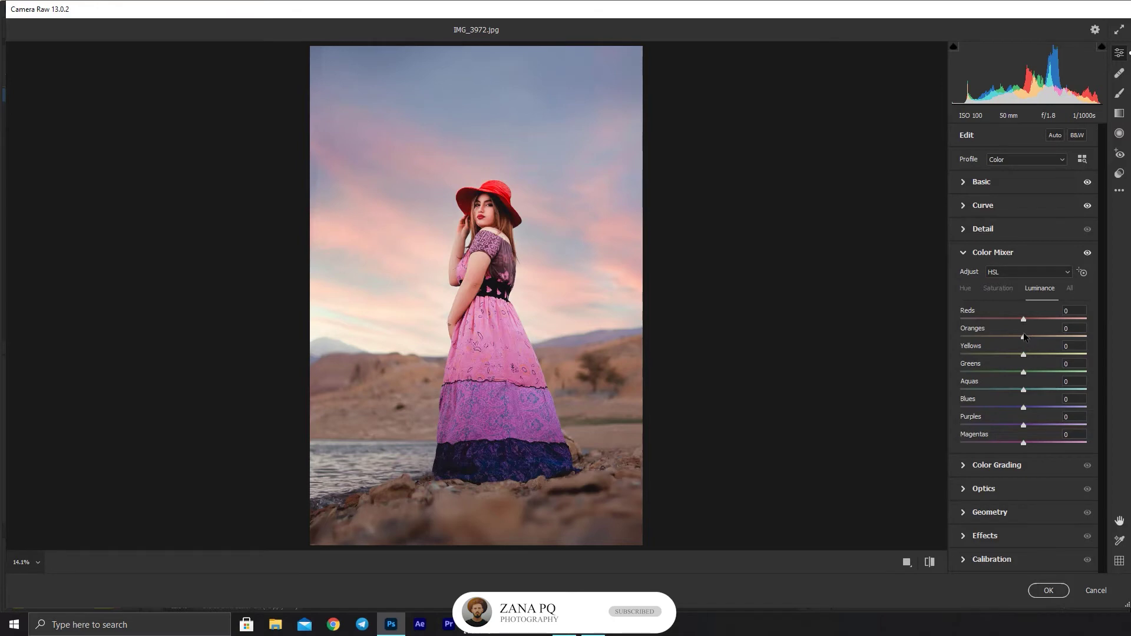
{"action": "mouse_move", "coordinate": [1024, 337]}
{"action": "left_mouse_down"}
{"action": "mouse_move", "coordinate": [1042, 337]}
{"action": "mouse_move", "coordinate": [1040, 351]}
{"action": "left_mouse_up"}
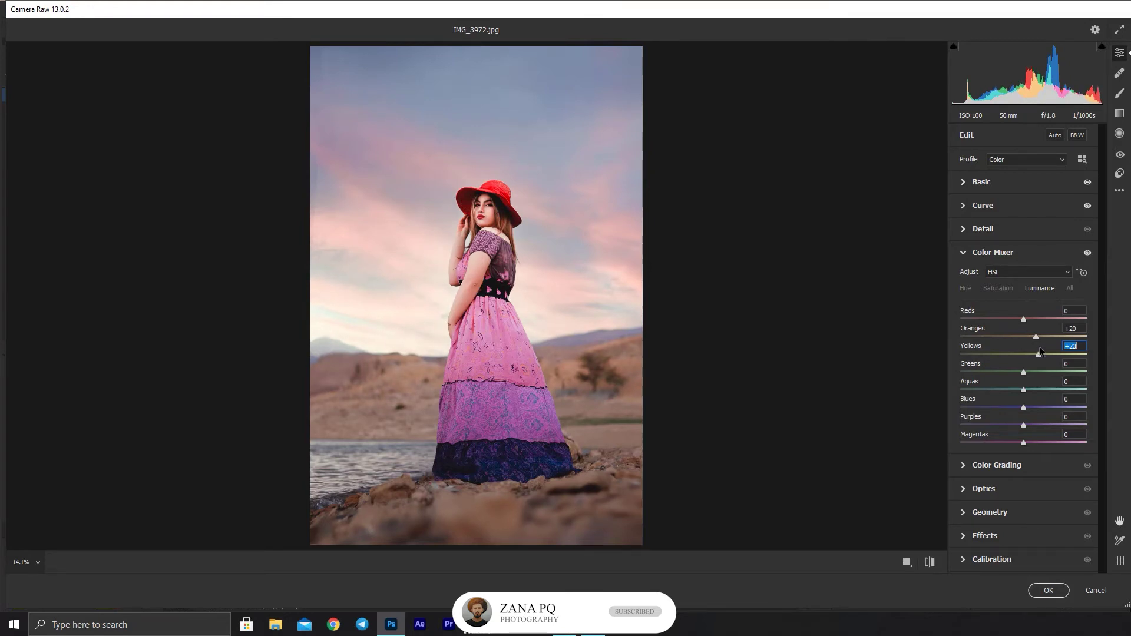
{"action": "left_click_drag", "start_coordinate": [1040, 352], "coordinate": [1052, 353]}
- Keep midtones neutral, tint shadows Hue 202/Saturation 12 and highlights Hue 65/Saturation 37
{"action": "left_click", "coordinate": [968, 465]}
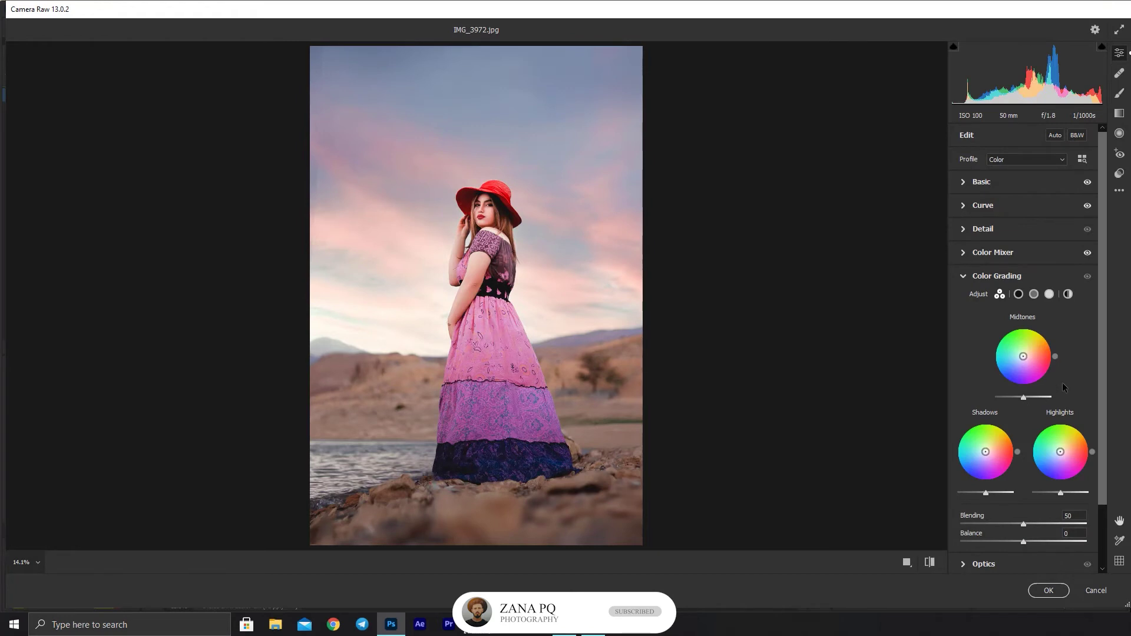
{"action": "scroll", "coordinate": [1023, 402], "scroll_direction": "down", "scroll_amount": 1}
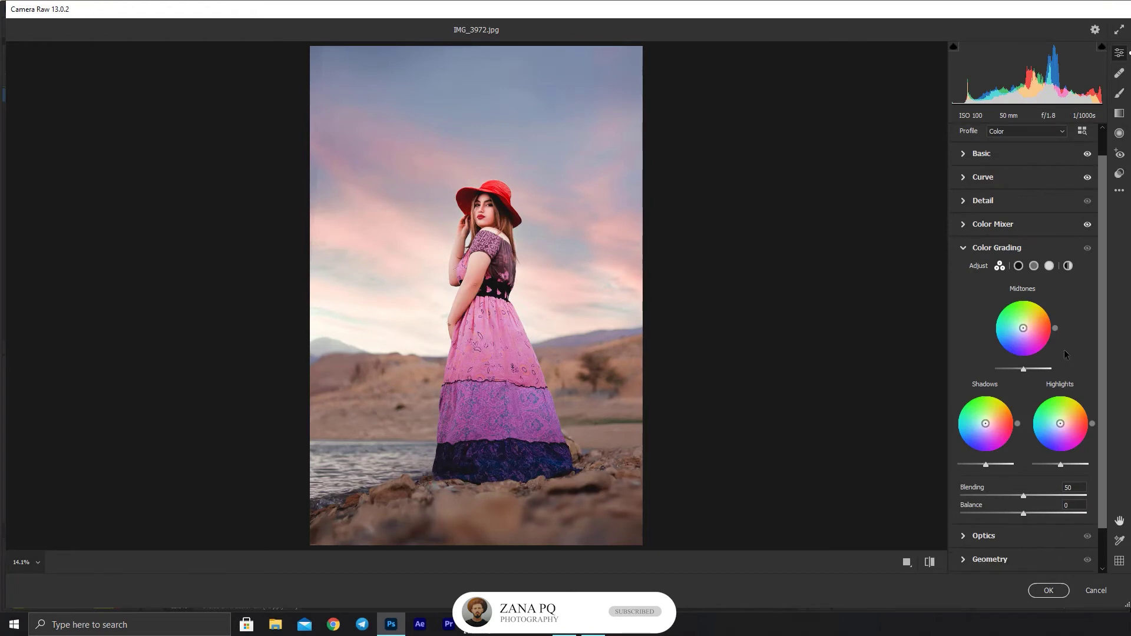
{"action": "left_click_drag", "start_coordinate": [1023, 328], "coordinate": [1018, 321]}
{"action": "double_click", "coordinate": [1022, 326]}
{"action": "left_click_drag", "start_coordinate": [984, 428], "coordinate": [983, 424]}
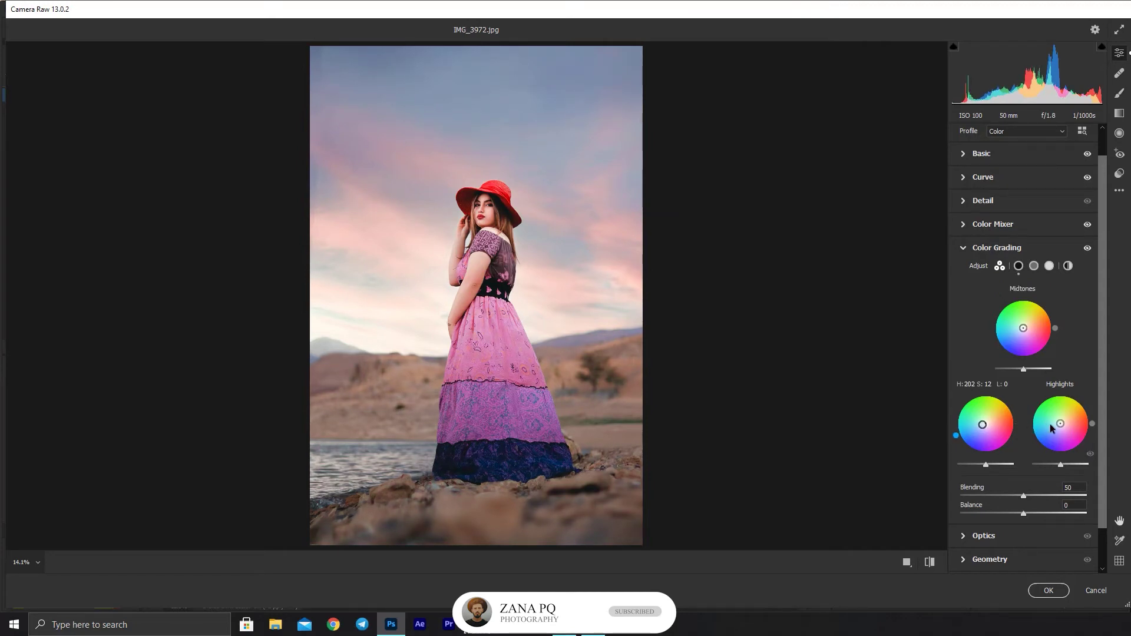
{"action": "left_click_drag", "start_coordinate": [1060, 424], "coordinate": [1065, 416]}
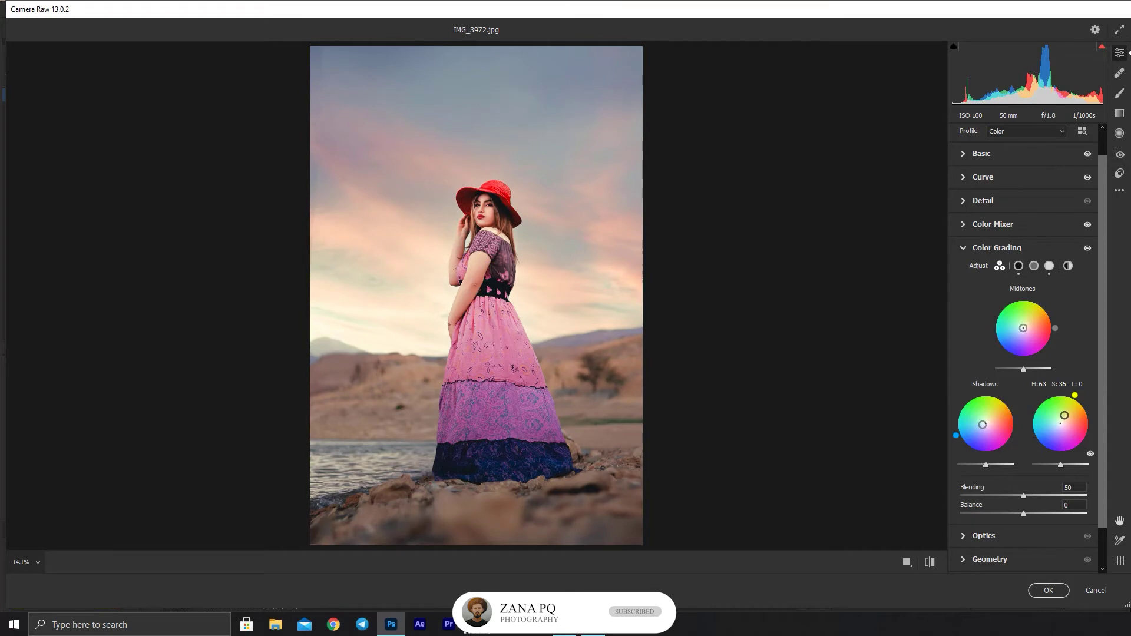
{"action": "left_click_drag", "start_coordinate": [1064, 416], "coordinate": [1065, 415]}
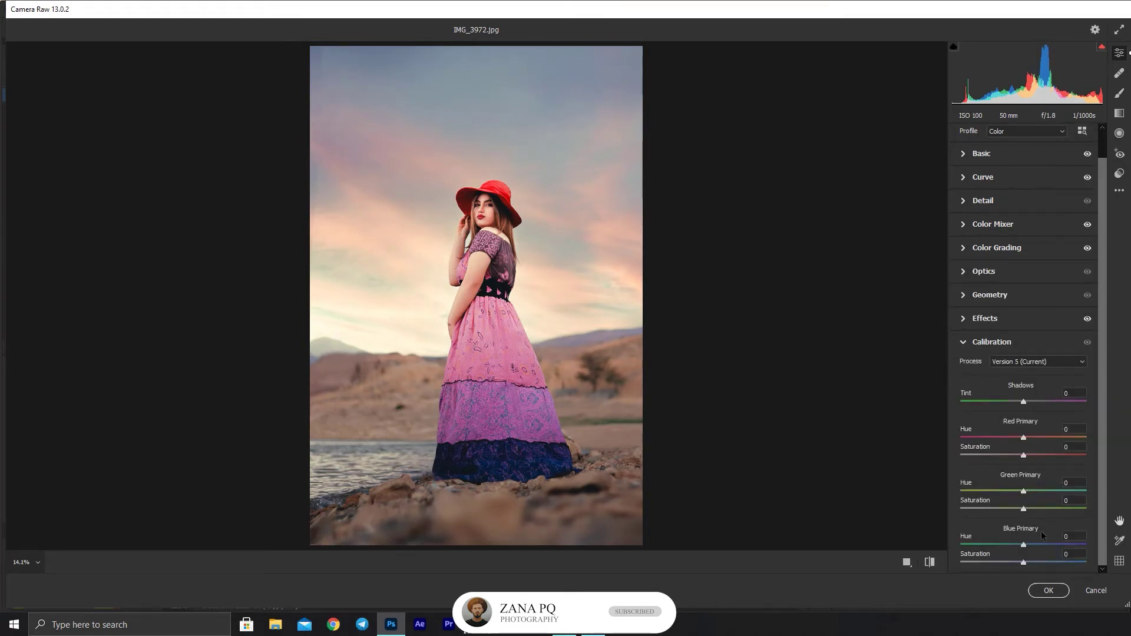
- Reset Red Primary Hue to 0 and set Blue Primary Saturation +3, Blue Hue -15
{"action": "mouse_move", "coordinate": [1031, 436]}
{"action": "left_mouse_down"}
{"action": "mouse_move", "coordinate": [1013, 430]}
{"action": "mouse_move", "coordinate": [1032, 435]}
{"action": "mouse_move", "coordinate": [1009, 454]}
{"action": "mouse_move", "coordinate": [1019, 454]}
{"action": "mouse_move", "coordinate": [1022, 485]}
{"action": "left_mouse_up"}
{"action": "double_click", "coordinate": [1032, 435]}
{"action": "left_click_drag", "start_coordinate": [1024, 563], "coordinate": [1027, 565]}
{"action": "left_click_drag", "start_coordinate": [1024, 545], "coordinate": [1014, 546]}
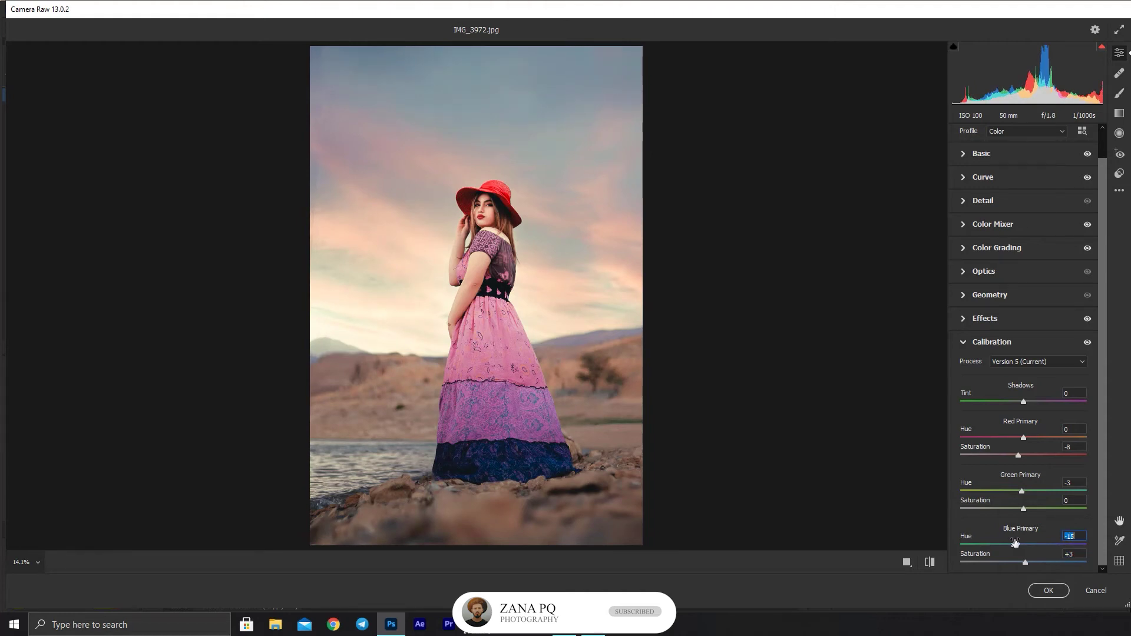
- Add a -10 vignette in Effects and compare the result with the original
{"action": "left_click", "coordinate": [964, 324]}
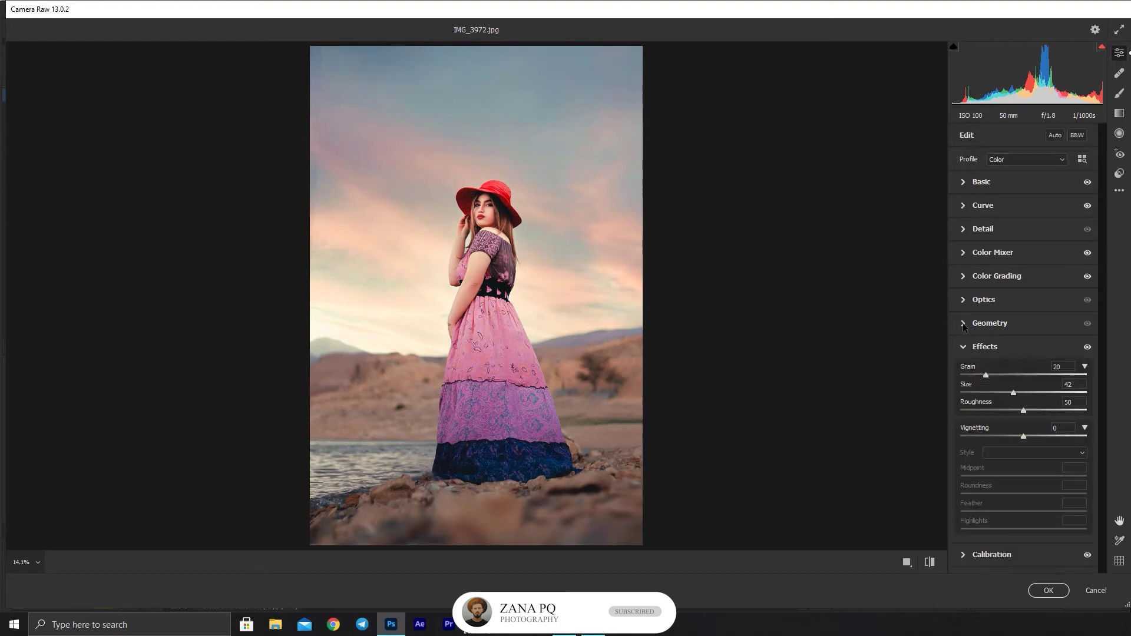
{"action": "left_click_drag", "start_coordinate": [1024, 437], "coordinate": [1018, 436]}
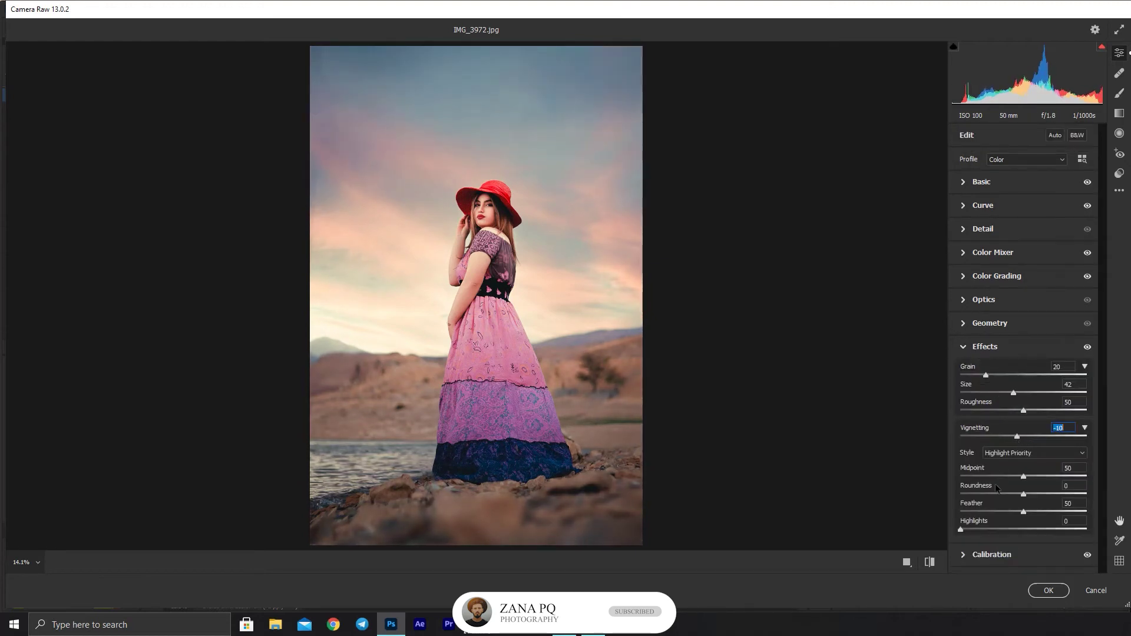
{"action": "left_click", "coordinate": [929, 562]}
{"action": "left_click", "coordinate": [930, 562]}
{"action": "left_click", "coordinate": [930, 562]}
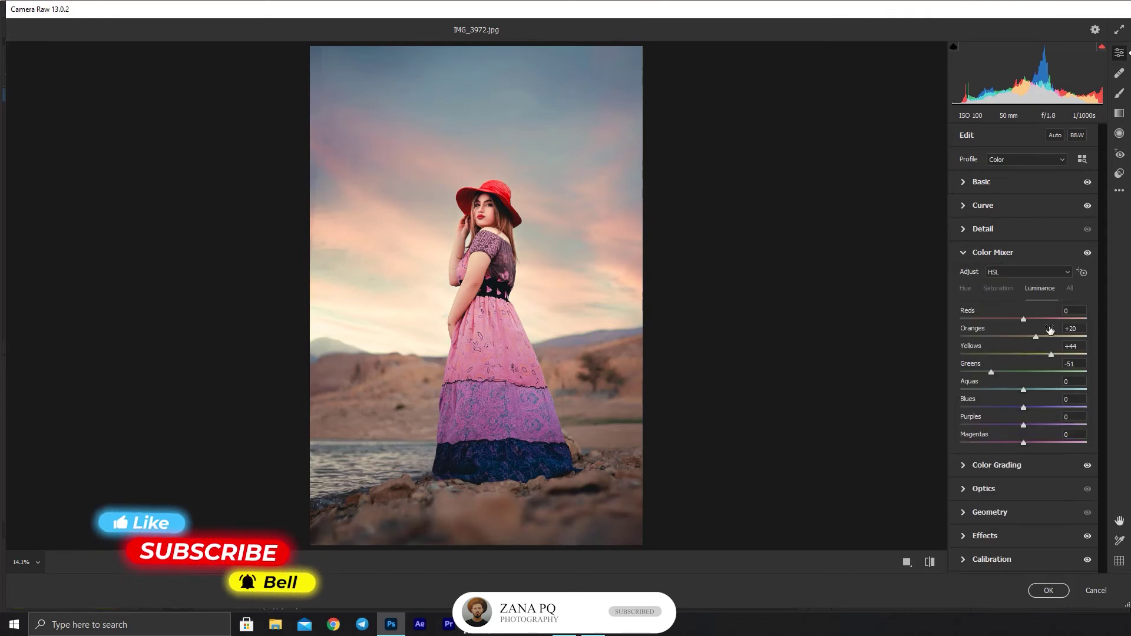
- Lower Oranges luminance to +13 and set Oranges hue to -10
{"action": "left_click_drag", "start_coordinate": [1037, 335], "coordinate": [1024, 335]}
{"action": "left_click", "coordinate": [965, 288]}
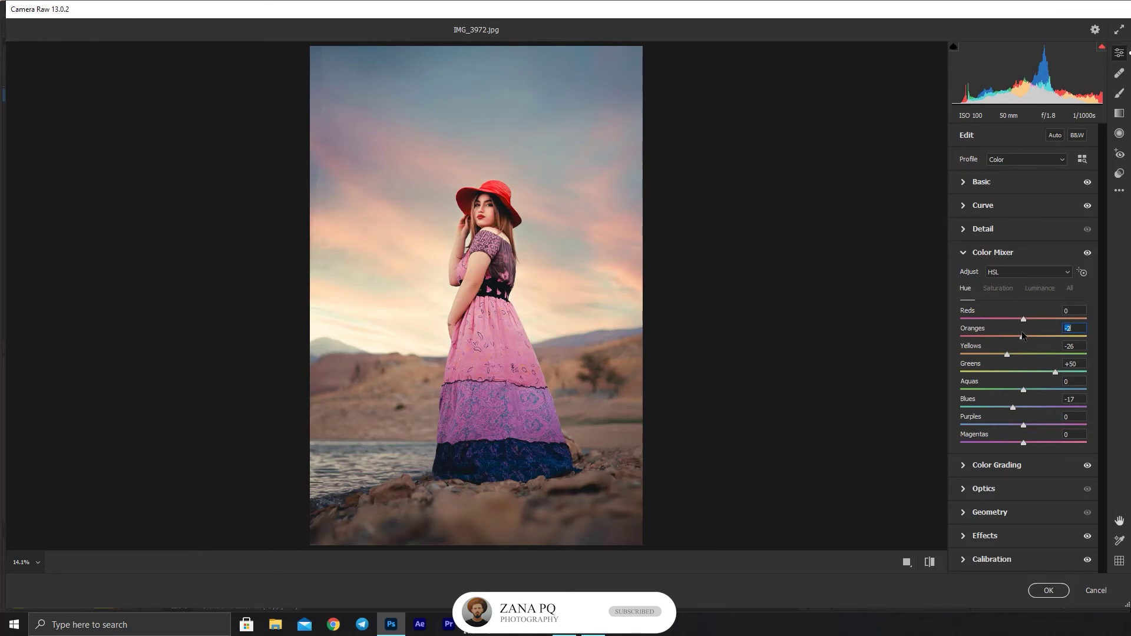
{"action": "left_click_drag", "start_coordinate": [1022, 331], "coordinate": [1019, 330]}
- Compare the adjusted orange tones with the original before/after view
{"action": "key", "text": "backslash"}
{"action": "key", "text": "backslash"}
{"action": "key", "text": "backslash"}
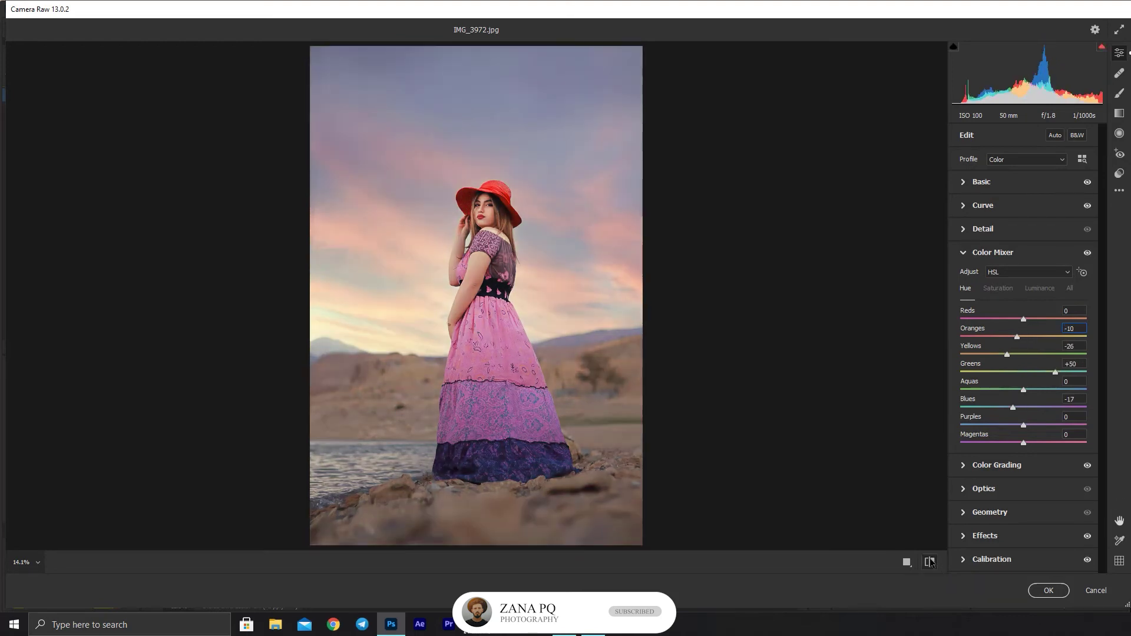
{"action": "left_click", "coordinate": [930, 562]}
{"action": "left_click", "coordinate": [930, 562]}
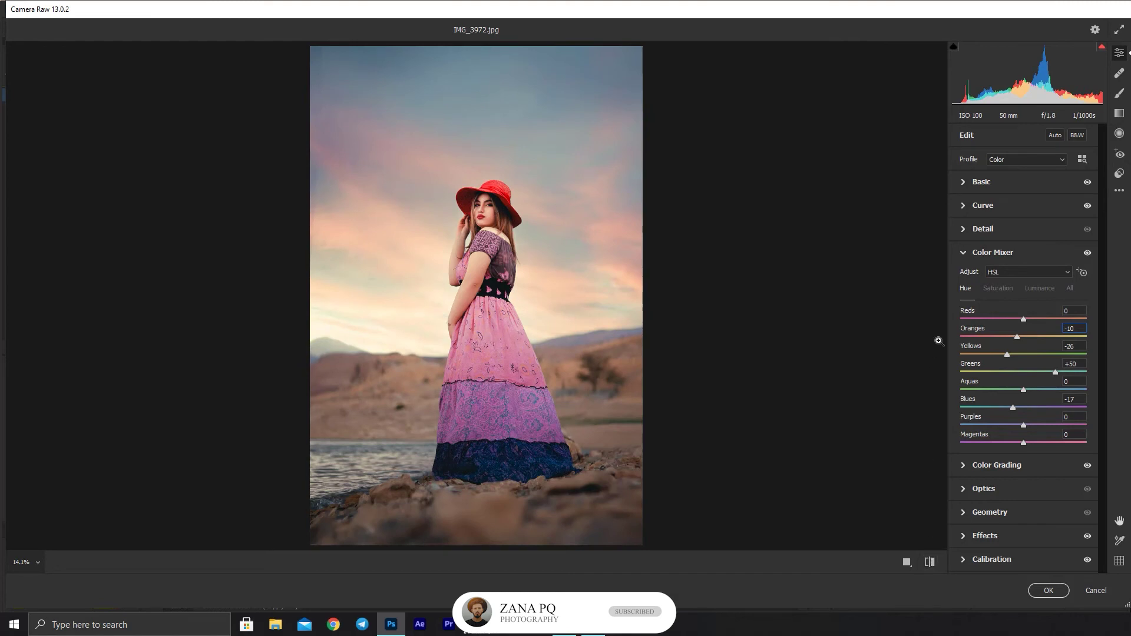
- Fine-tune Basic to Exposure -0.05, Contrast +2, Whites -4 and Temperature -2
{"action": "left_click", "coordinate": [969, 183]}
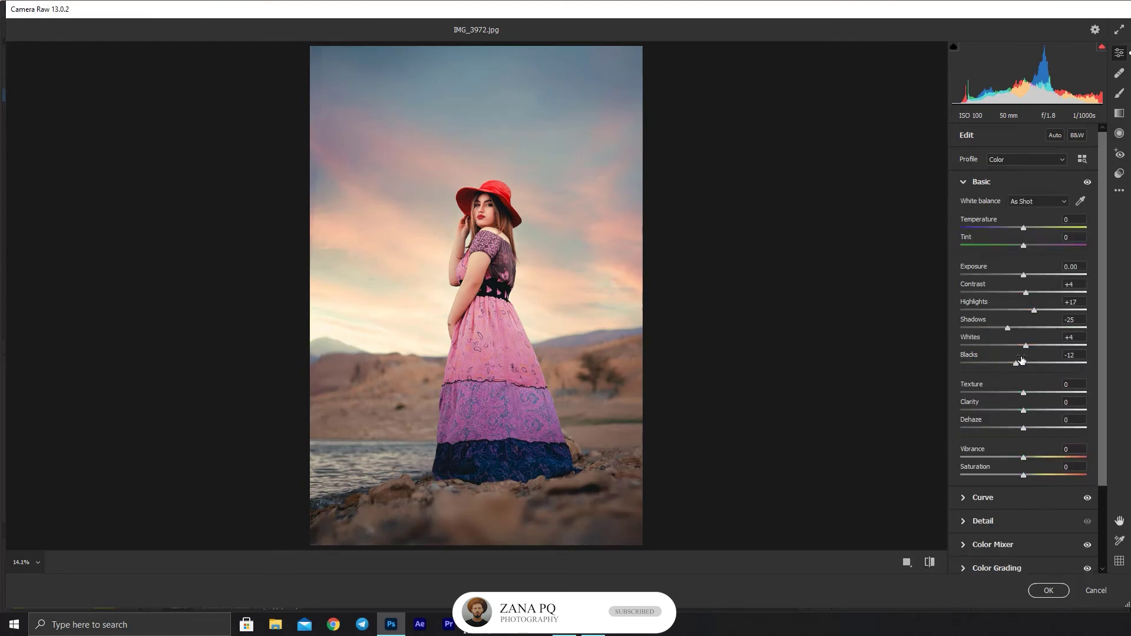
{"action": "left_click_drag", "start_coordinate": [1026, 346], "coordinate": [1011, 328]}
{"action": "left_click_drag", "start_coordinate": [1026, 293], "coordinate": [1026, 293]}
{"action": "left_click_drag", "start_coordinate": [1029, 346], "coordinate": [1021, 345]}
{"action": "left_click_drag", "start_coordinate": [1023, 275], "coordinate": [1023, 276]}
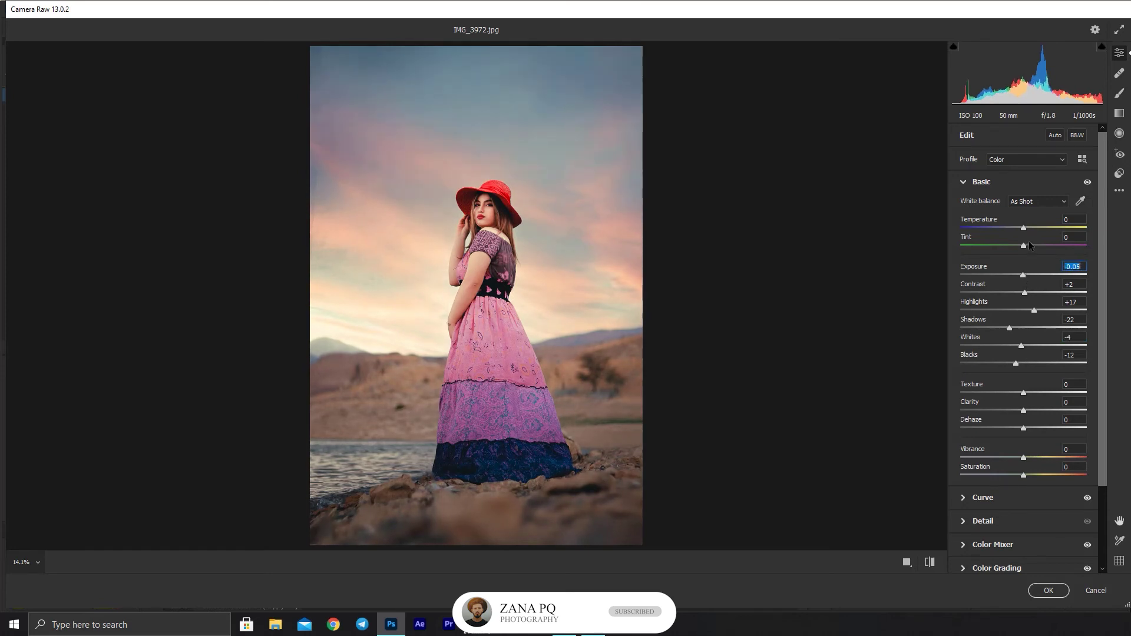
{"action": "left_click_drag", "start_coordinate": [1024, 228], "coordinate": [1022, 229]}
- Compare the current edits with default settings, then return to the edited version
{"action": "left_click", "coordinate": [930, 562]}
{"action": "left_click", "coordinate": [930, 562]}
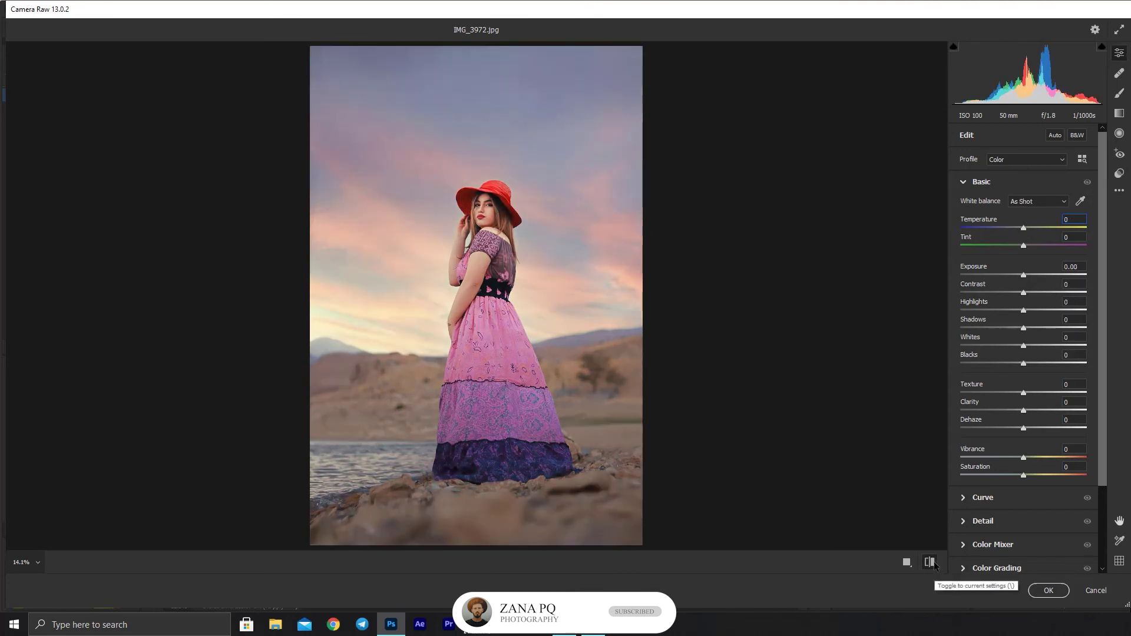
{"action": "left_click", "coordinate": [930, 562]}
{"action": "left_click", "coordinate": [930, 562]}
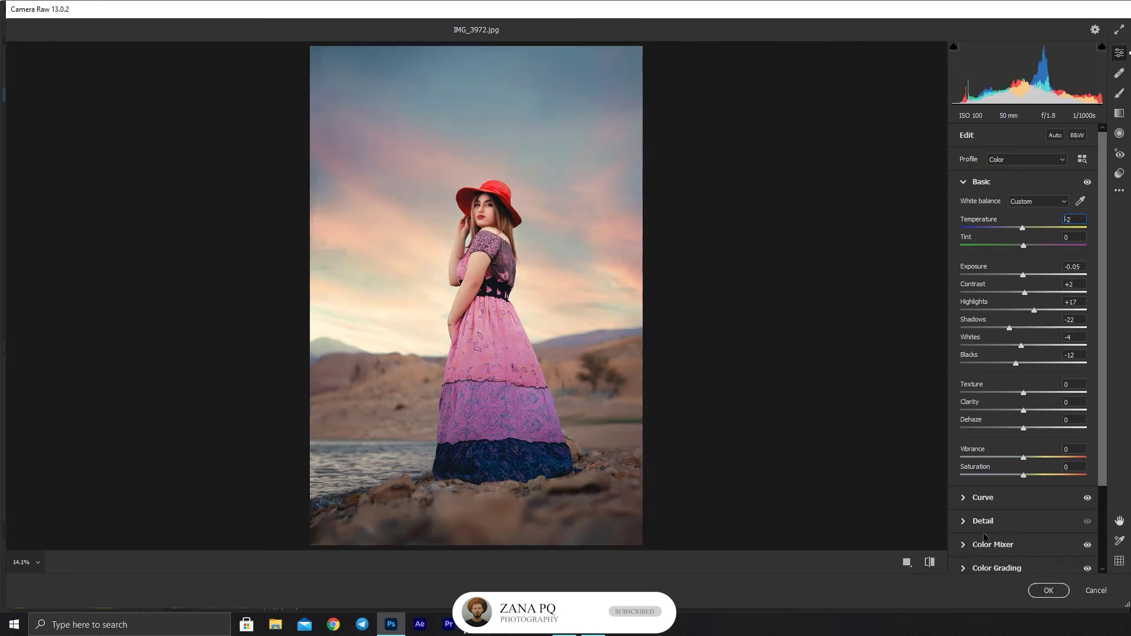
{"action": "scroll", "coordinate": [983, 530], "scroll_direction": "down", "scroll_amount": 1}
{"action": "scroll", "coordinate": [977, 516], "scroll_direction": "down", "scroll_amount": 1}
- In Color Mixer Saturation, set Oranges to +21, Magentas to +18 and Blues to +31
{"action": "left_click", "coordinate": [965, 488]}
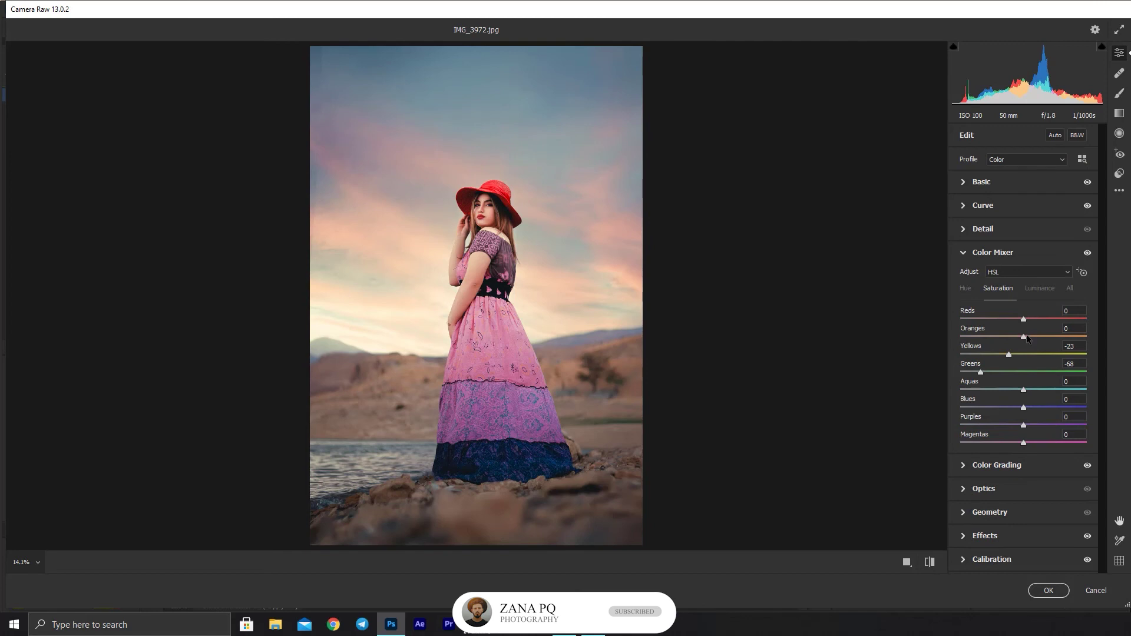
{"action": "left_click_drag", "start_coordinate": [1026, 336], "coordinate": [1036, 331]}
{"action": "left_click_drag", "start_coordinate": [1024, 443], "coordinate": [1036, 436]}
{"action": "left_click_drag", "start_coordinate": [1024, 407], "coordinate": [1043, 406]}
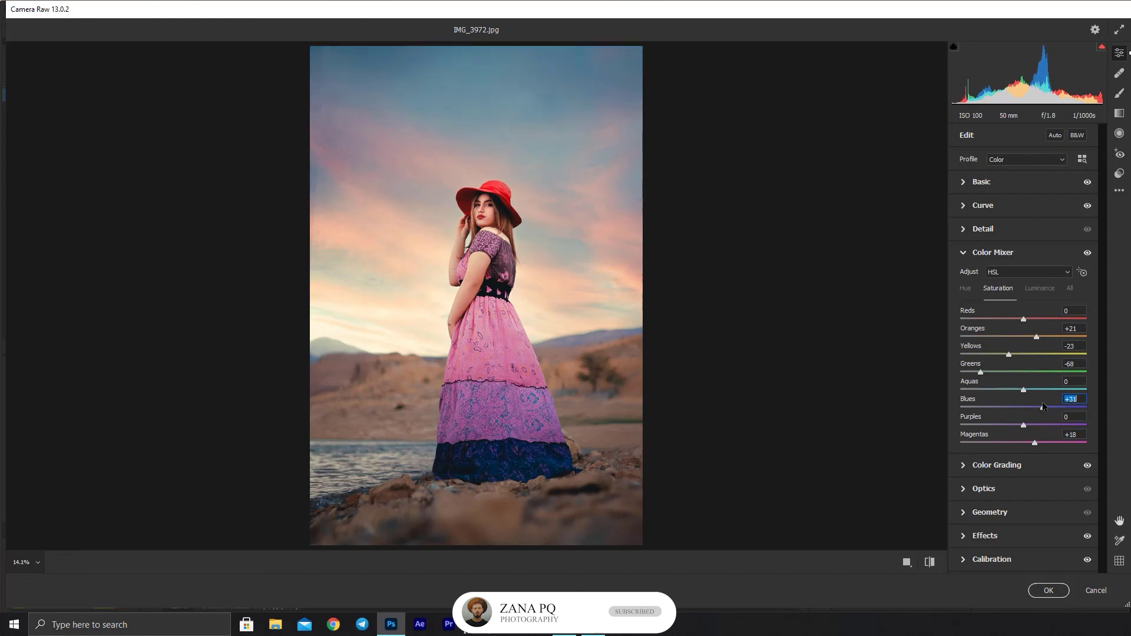
- Compare the grade against default settings, then apply the Camera Raw Filter to IMG_3972.jpg
{"action": "left_click", "coordinate": [931, 563]}
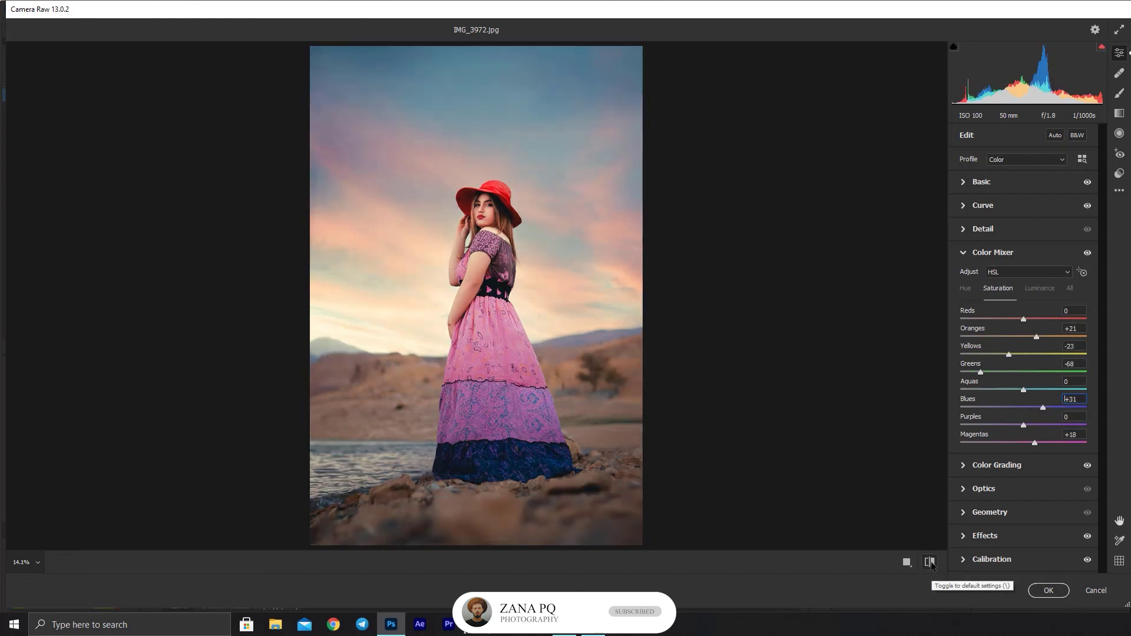
{"action": "left_click", "coordinate": [930, 563]}
{"action": "left_click", "coordinate": [930, 563]}
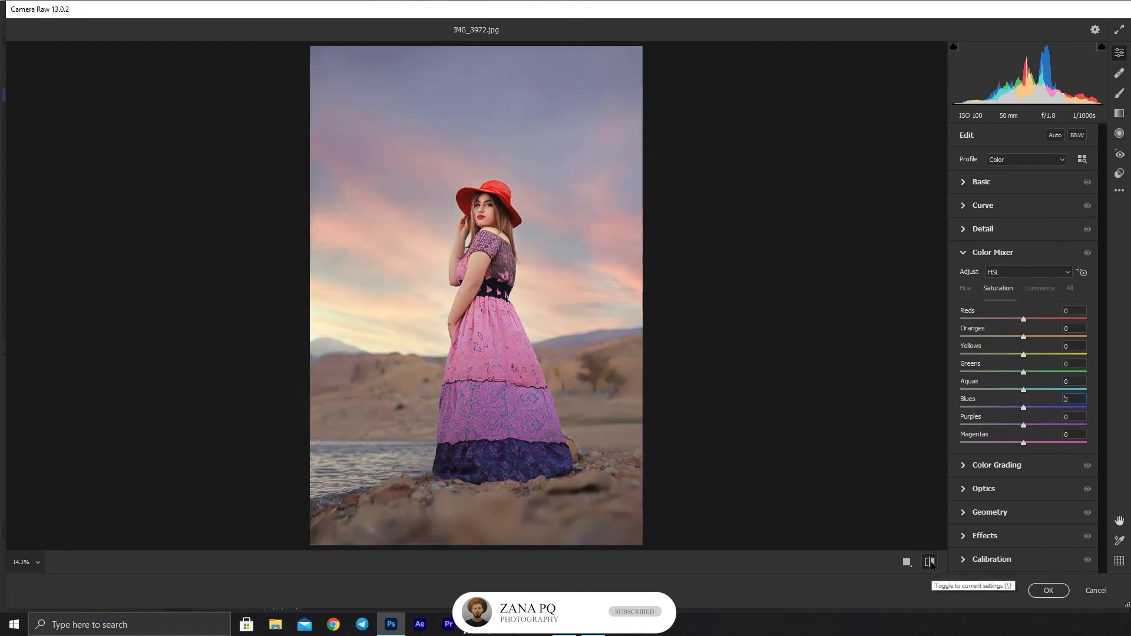
{"action": "left_click", "coordinate": [930, 563]}
{"action": "left_click", "coordinate": [930, 562]}
{"action": "left_click", "coordinate": [931, 563]}
{"action": "left_click", "coordinate": [931, 563]}
{"action": "left_click", "coordinate": [931, 563]}
{"action": "left_click", "coordinate": [930, 563]}
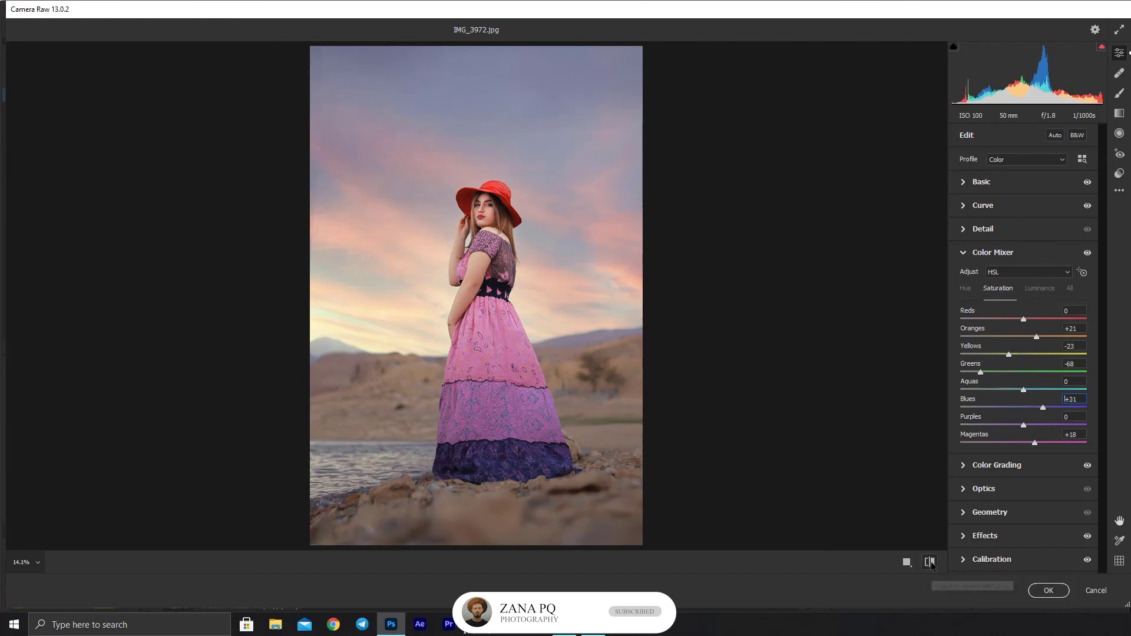
{"action": "left_click", "coordinate": [1048, 590]}
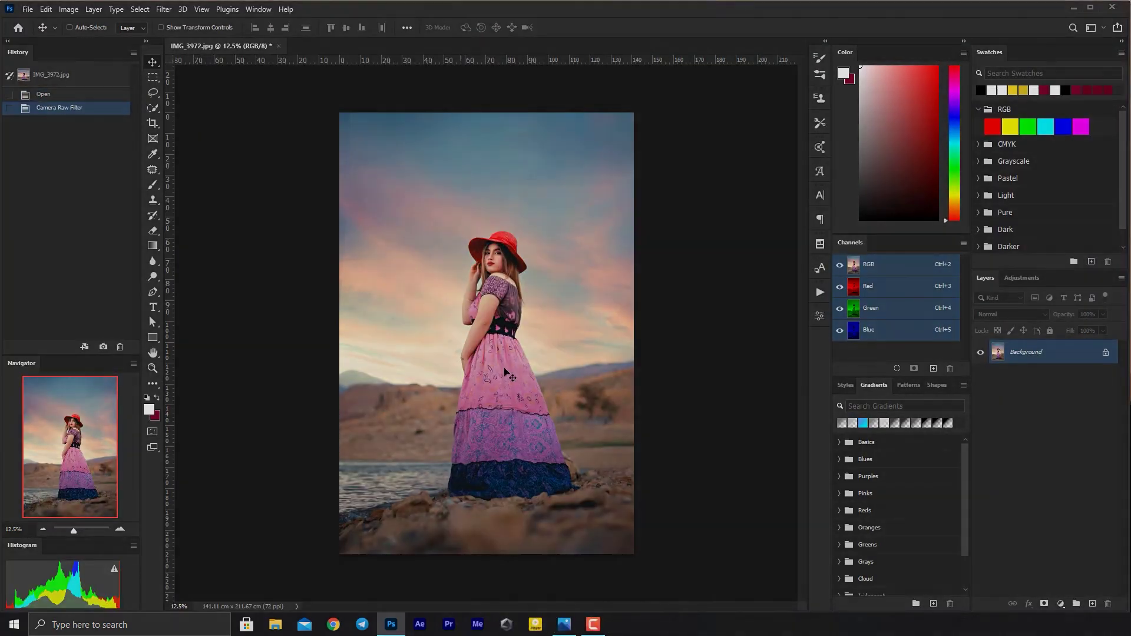